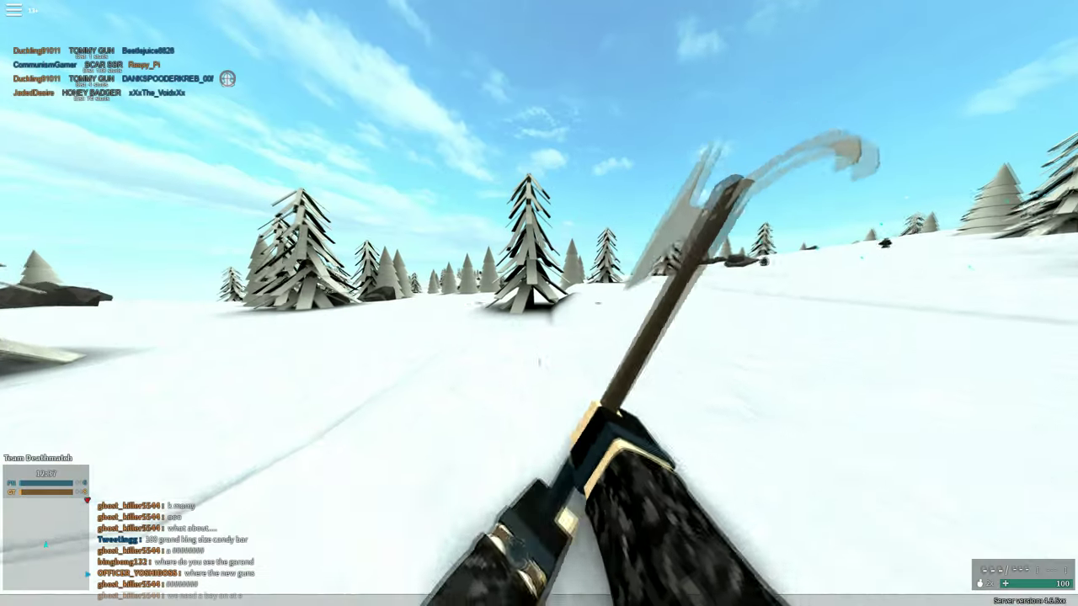
key("g")
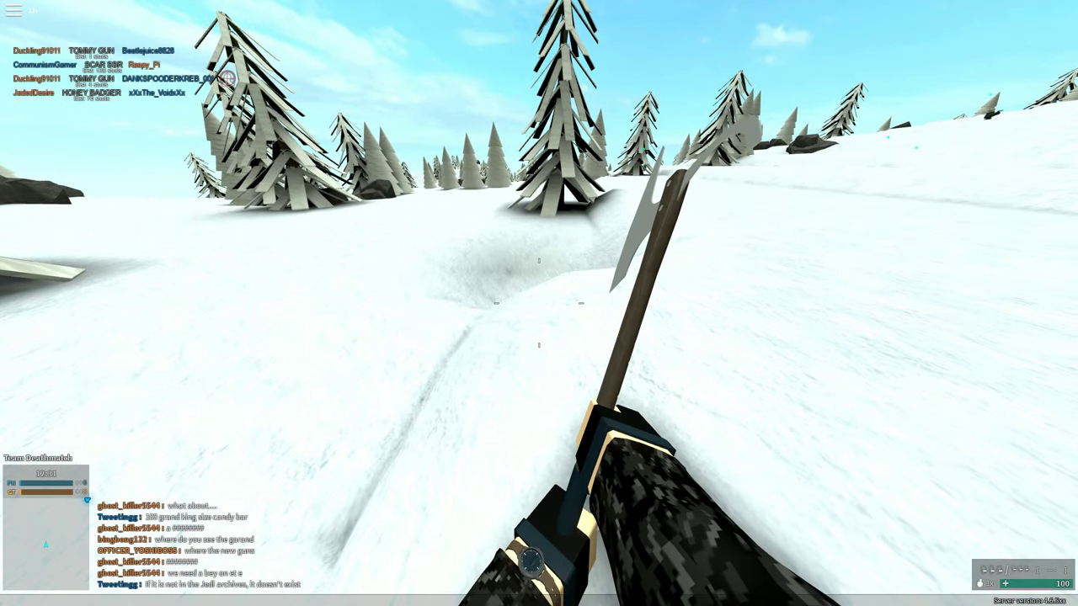
left_click(539, 303)
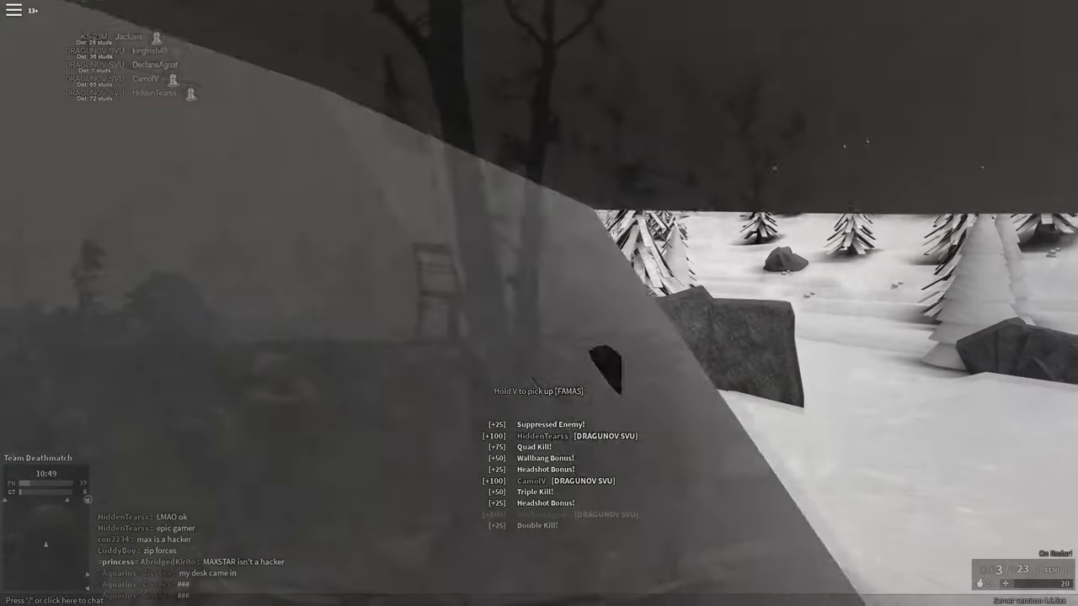
key("1")
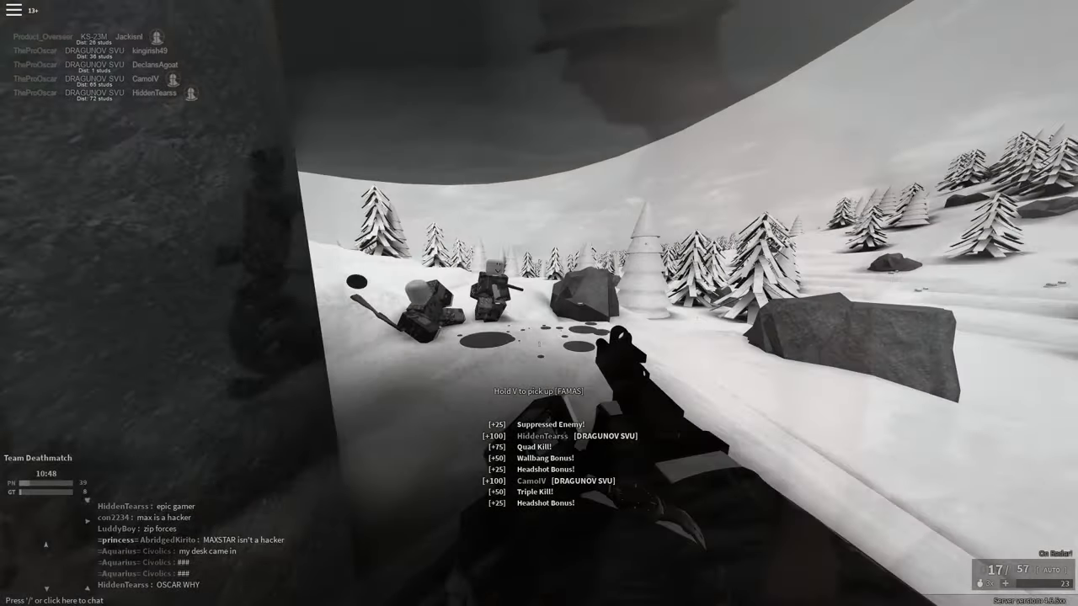
left_click(539, 303)
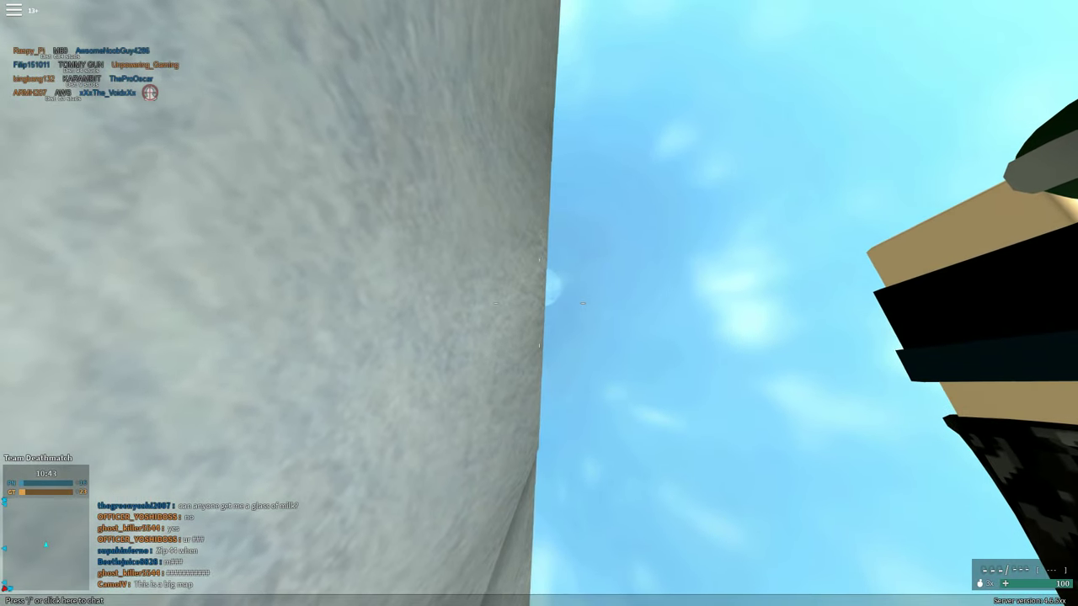
key("f")
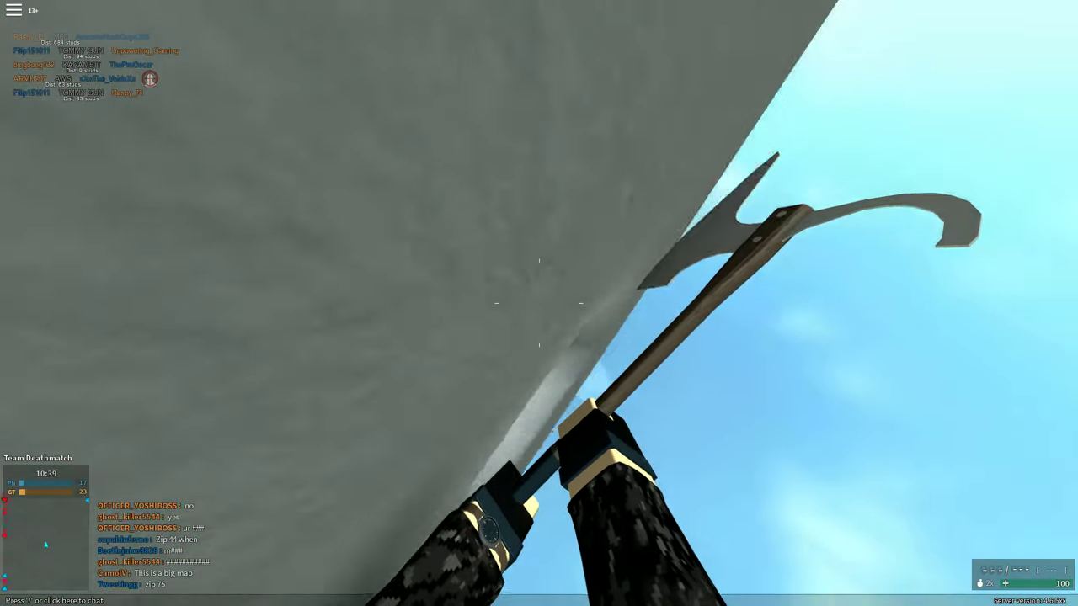
left_click(538, 303)
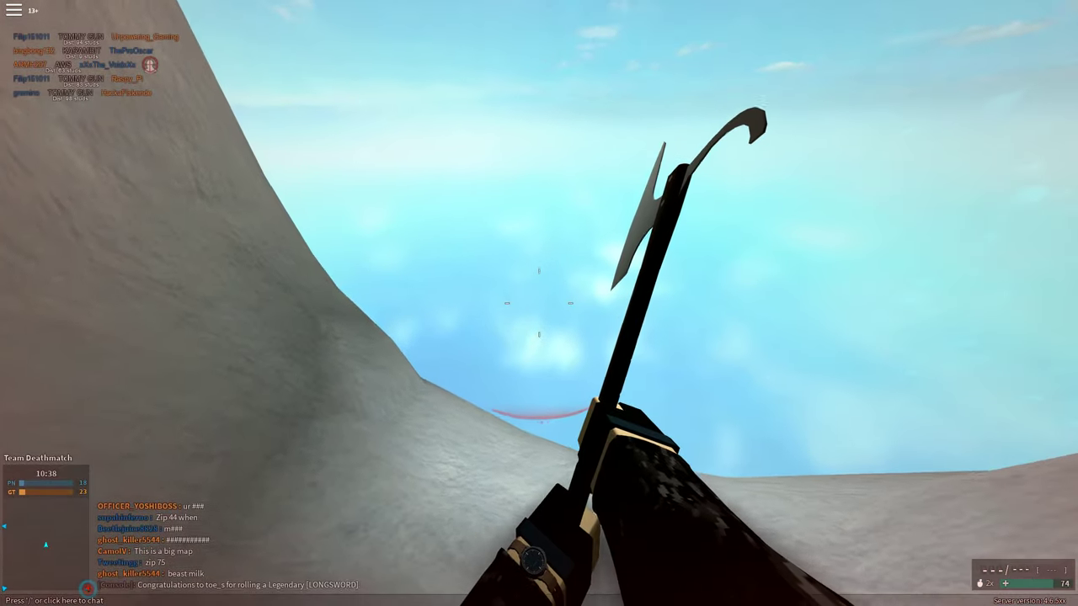
key("slash")
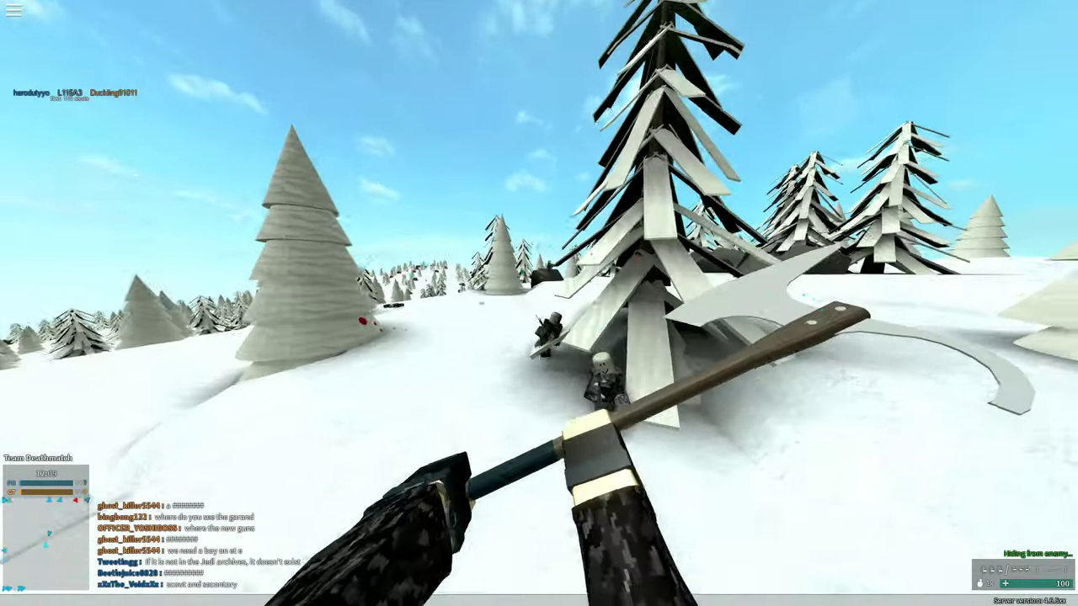
left_click(539, 303)
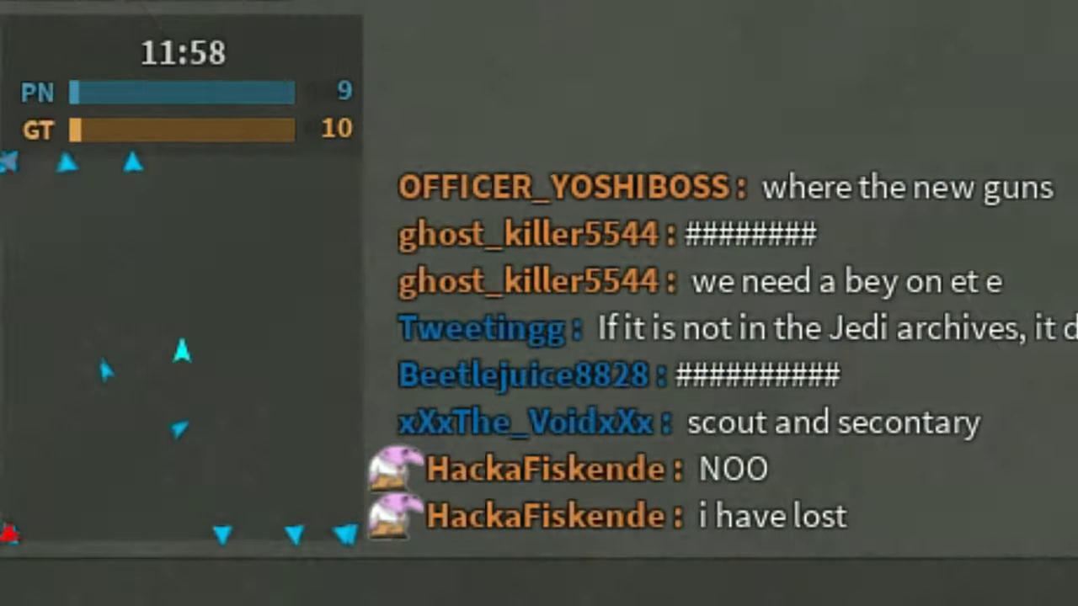
type("vi")
type("y")
key("Return")
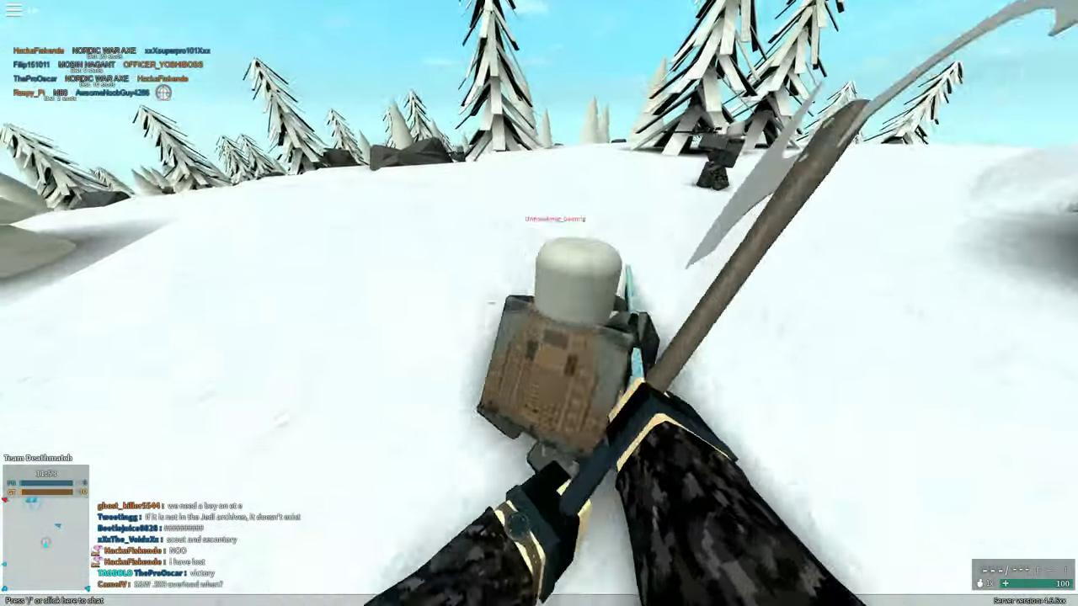
left_click(539, 303)
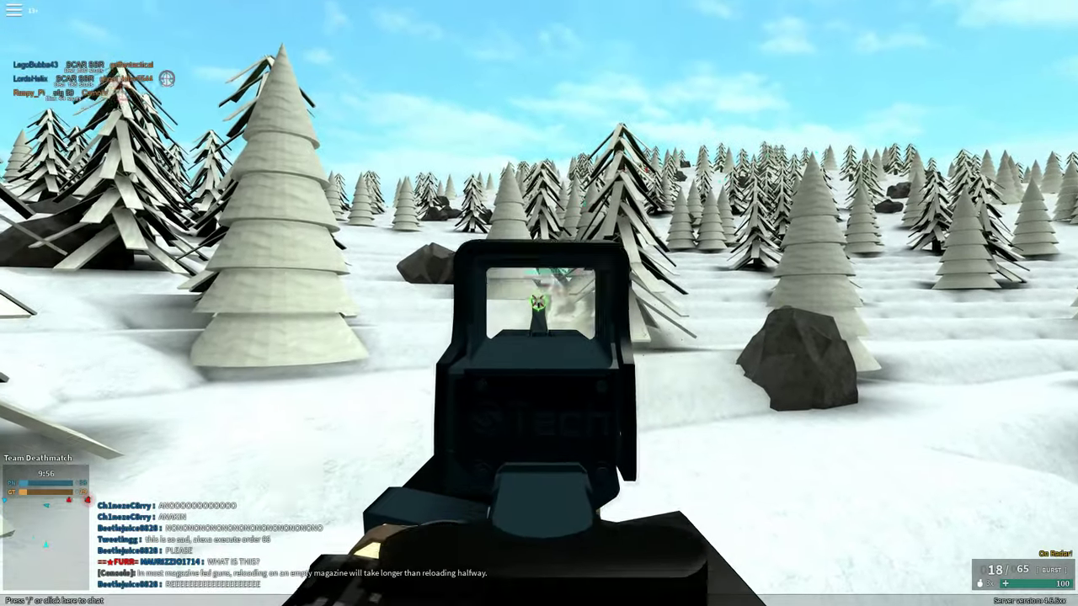
key("r")
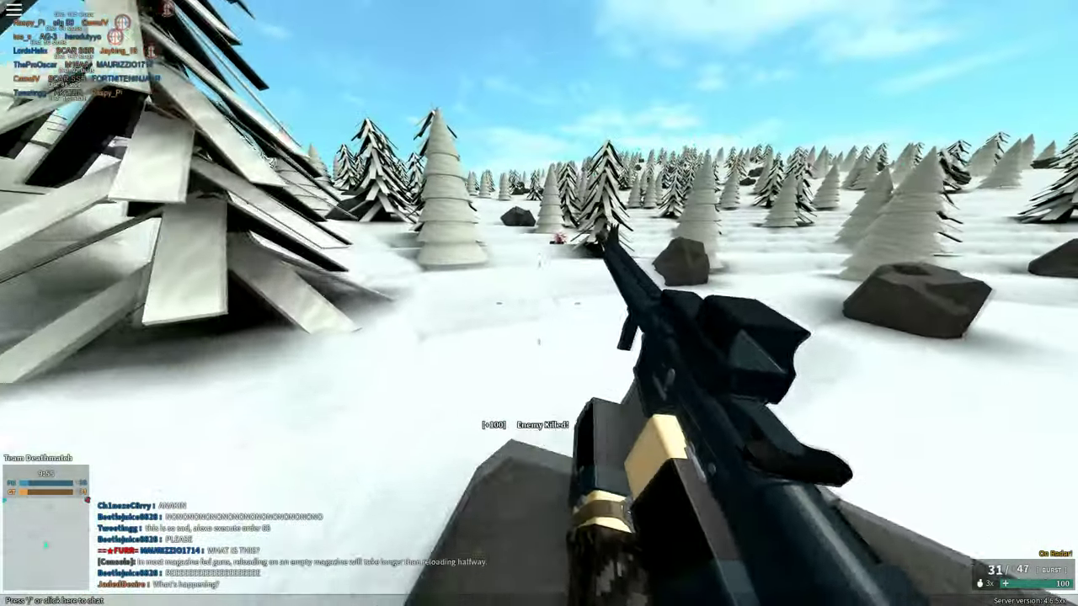
left_click(539, 303)
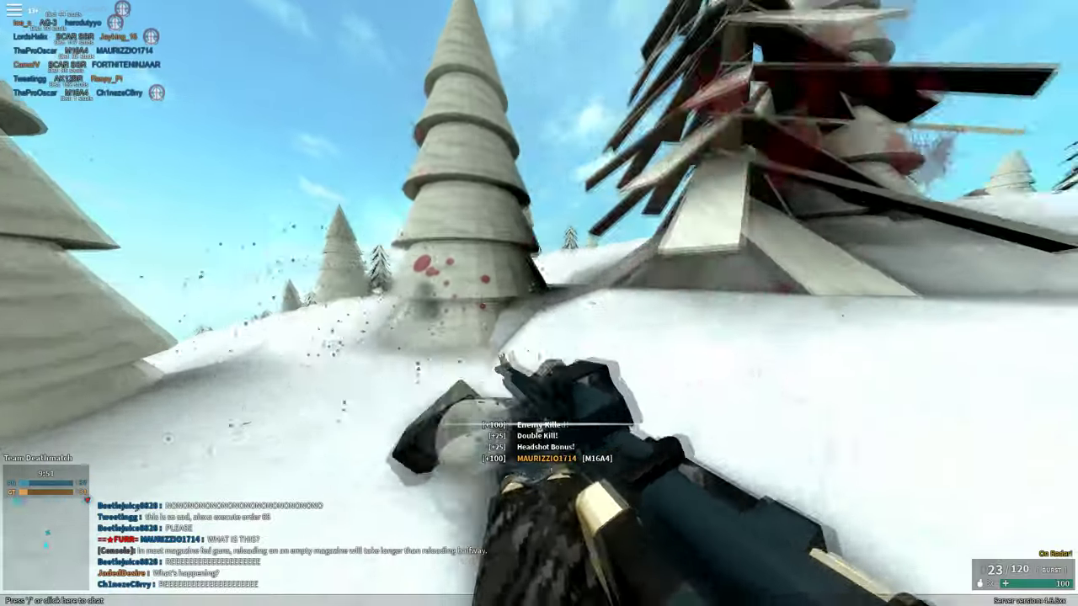
key("r")
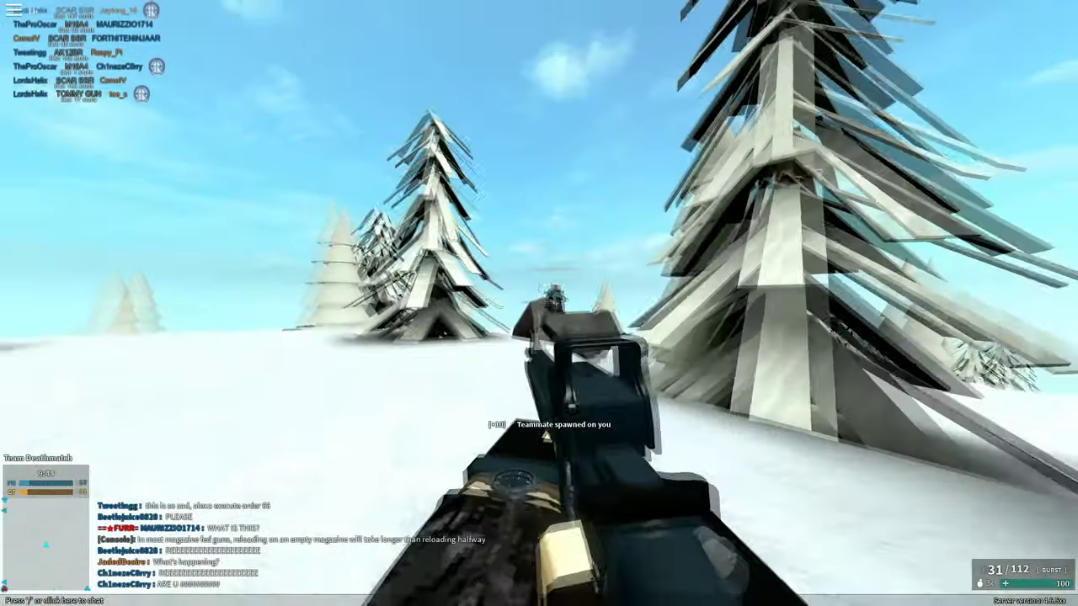
left_click(539, 303)
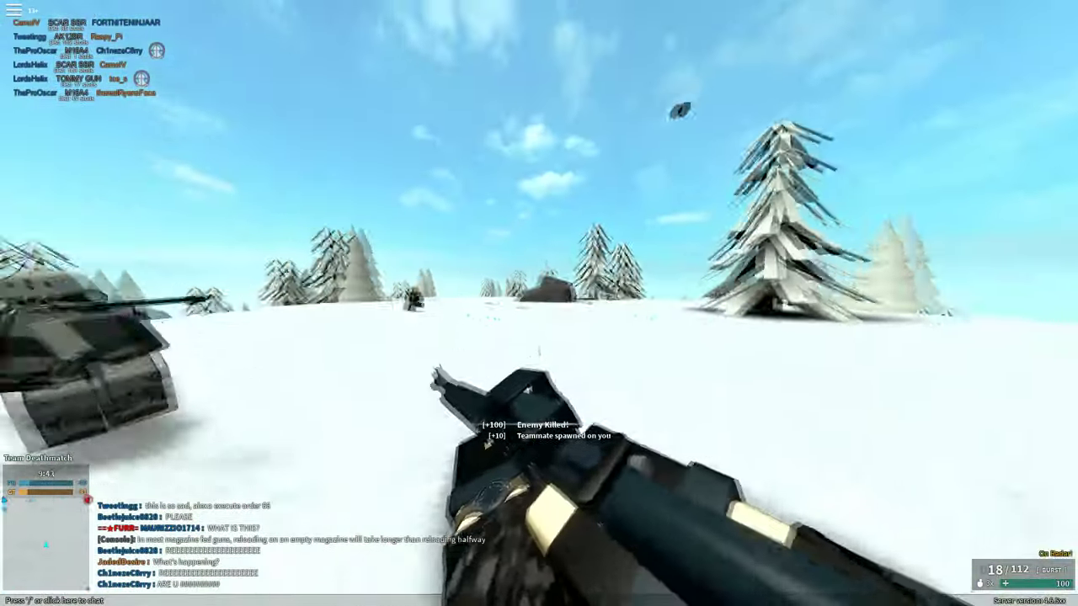
right_click(539, 303)
left_click(538, 303)
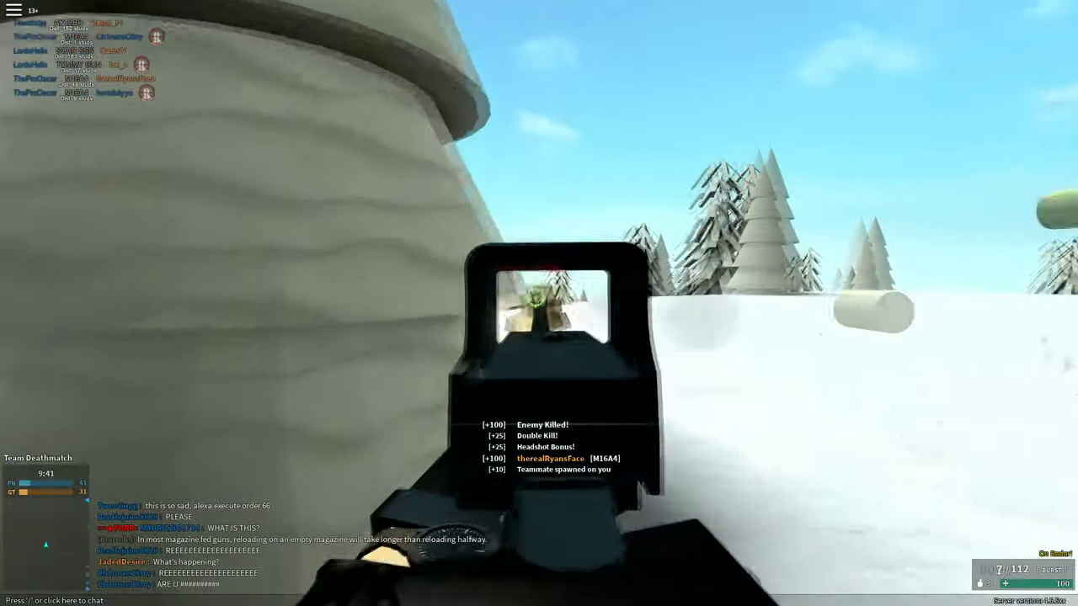
left_click(539, 303)
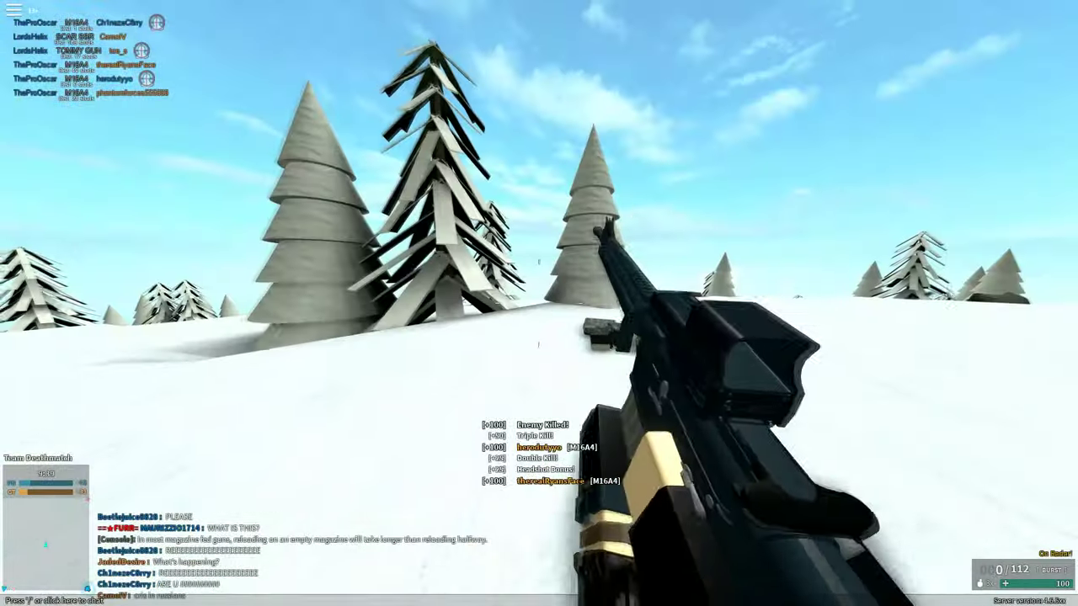
left_click(538, 303)
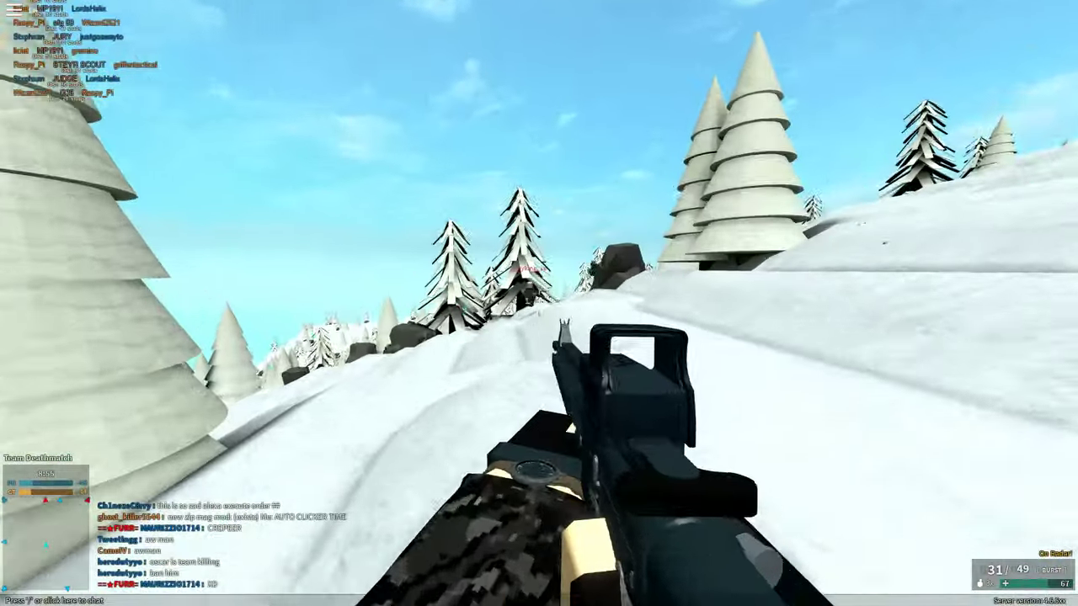
right_click(539, 303)
left_click(539, 303)
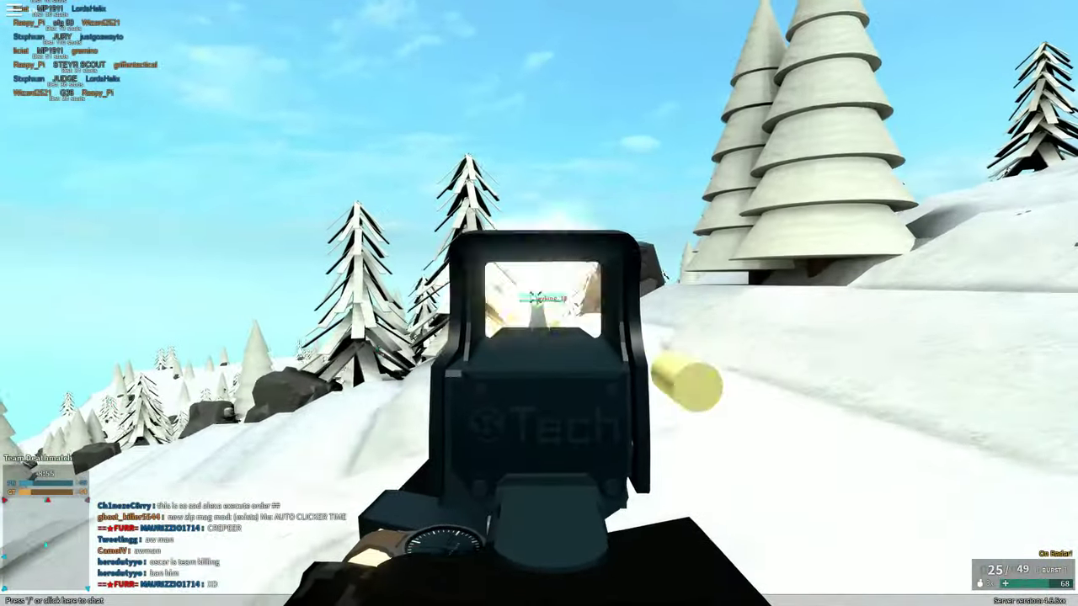
left_click(538, 303)
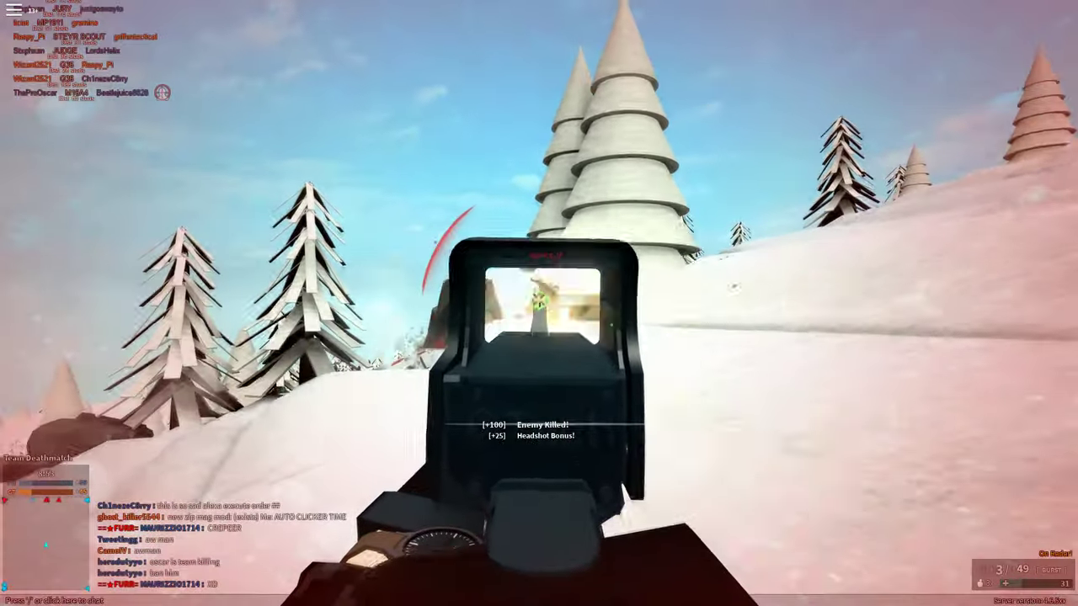